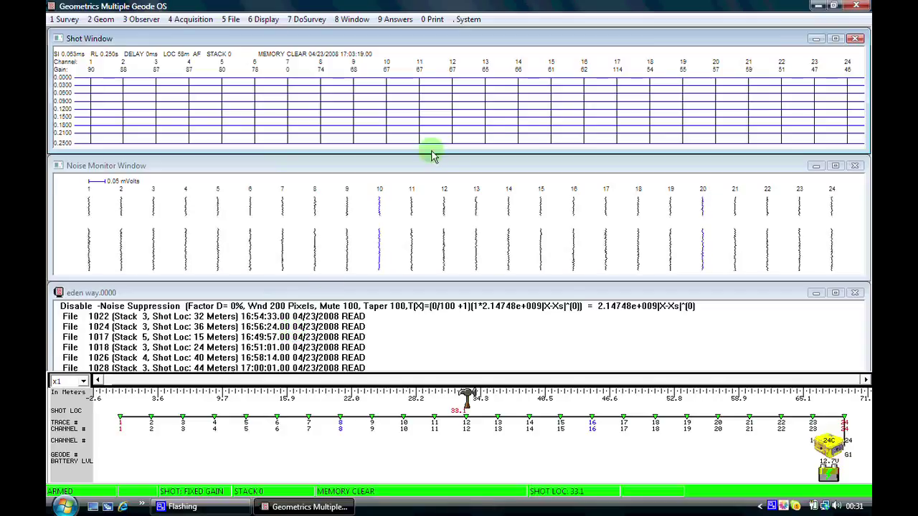
# - Maximize the Shot Window so the 24-channel trace display fills the workspace
pyautogui.click(835, 39)
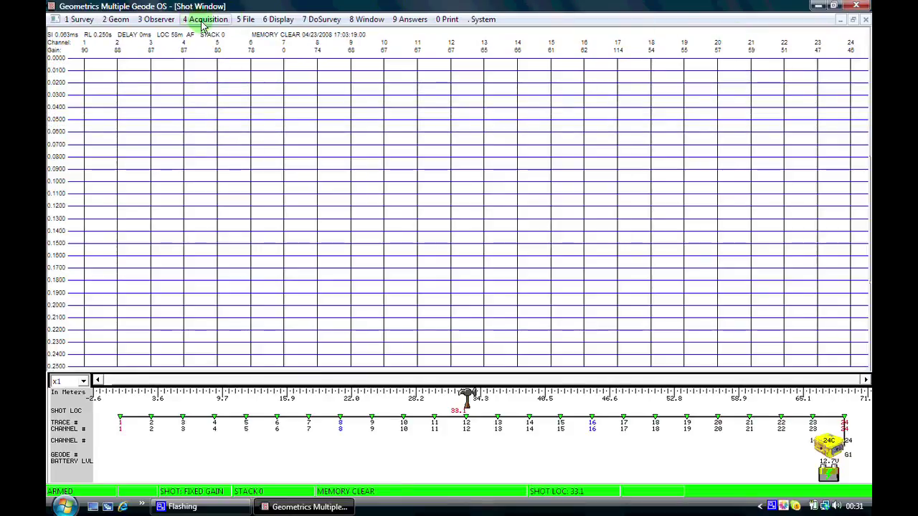
# - Load shot record 1032.DAT from disk with File > Read Disk
pyautogui.click(243, 19)
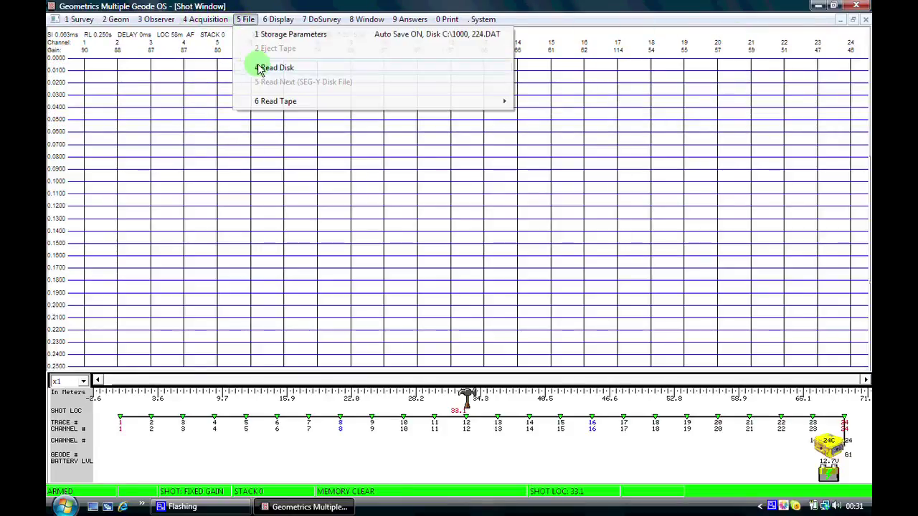
pyautogui.click(262, 67)
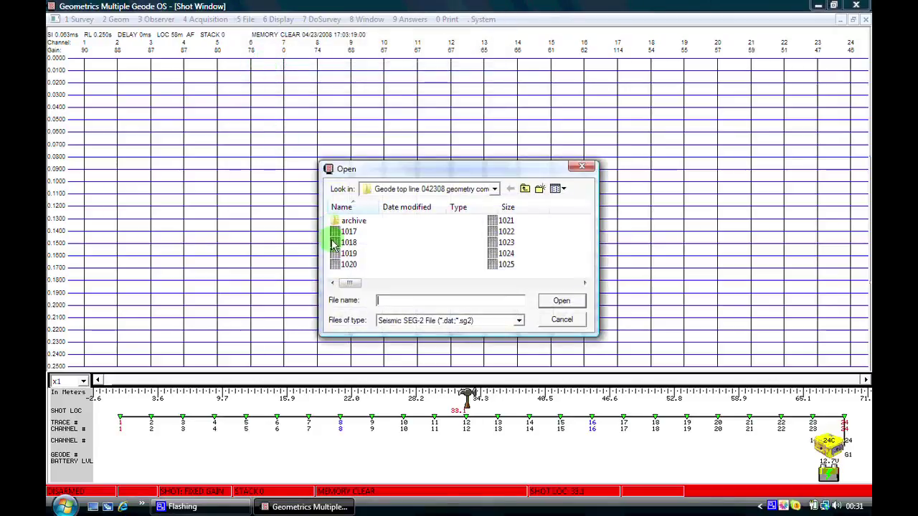
pyautogui.moveTo(349, 284); pyautogui.dragTo(376, 285)
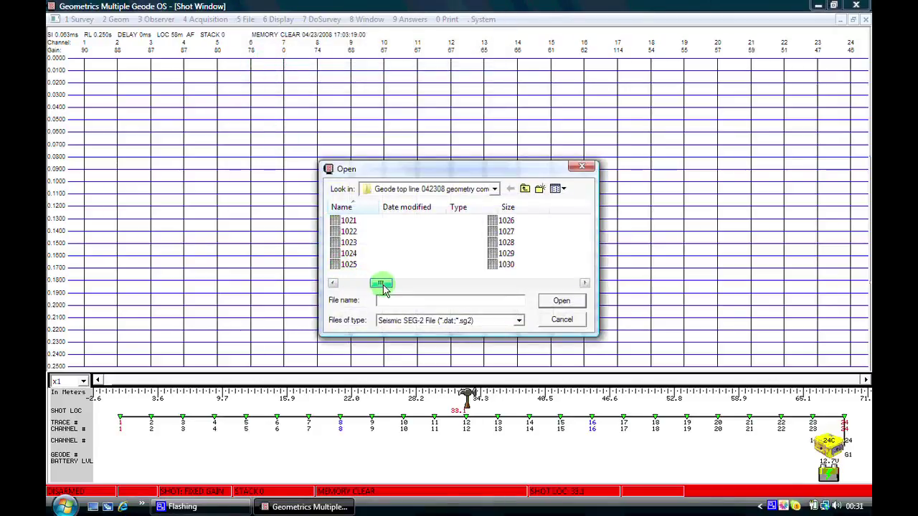
pyautogui.click(583, 284)
pyautogui.click(499, 234)
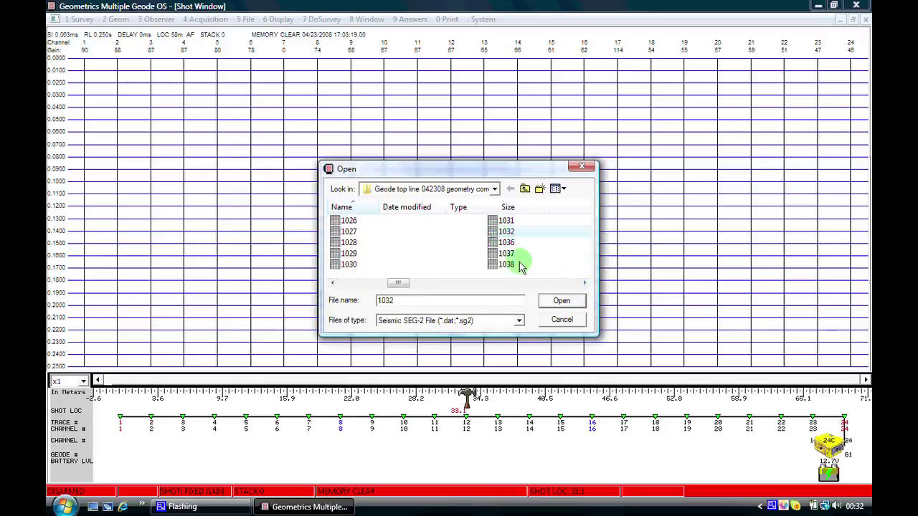
pyautogui.click(547, 302)
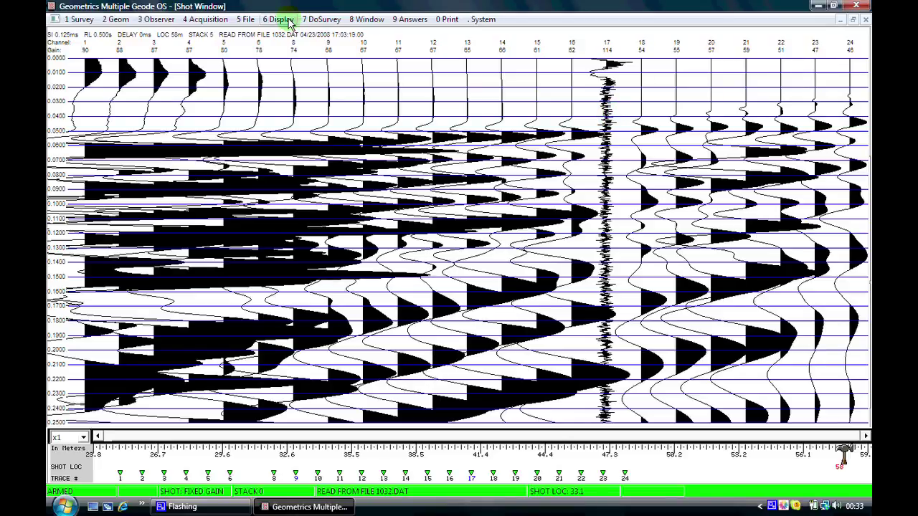
# - Open the Display menu for the loaded 1032.DAT record
pyautogui.click(291, 21)
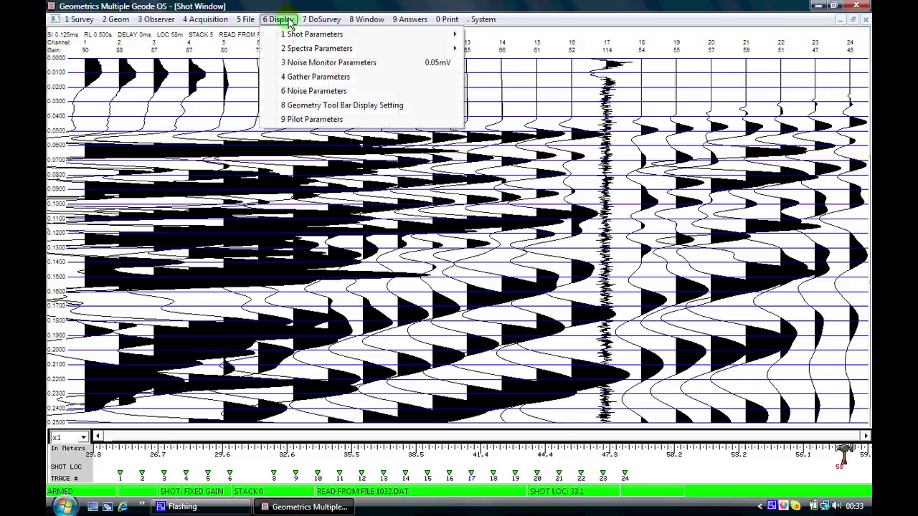
# - In Shot Parameters > Display Boundary, set End Time to 0.5 s and apply
pyautogui.moveTo(292, 38)
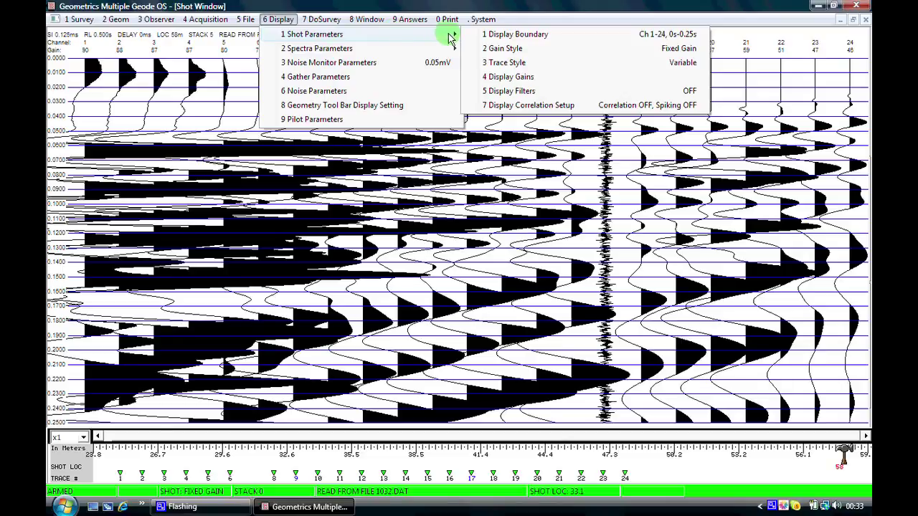
pyautogui.click(505, 35)
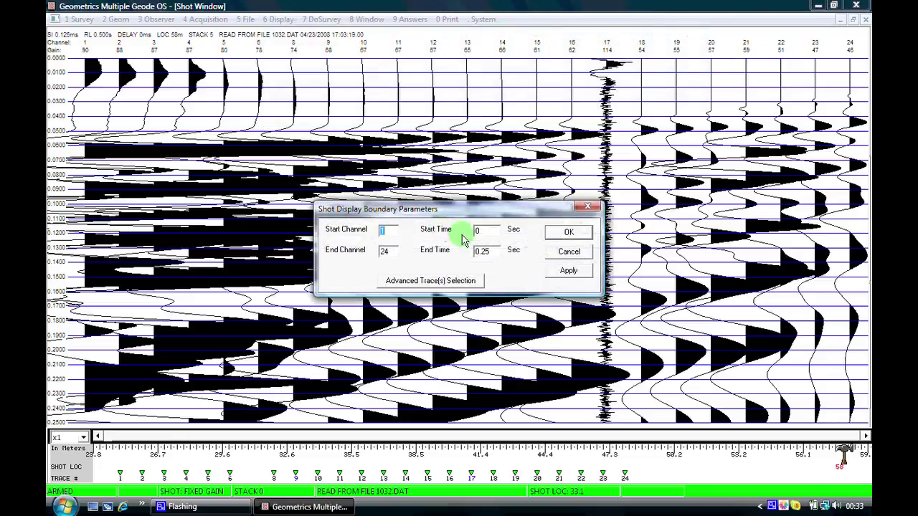
pyautogui.click(492, 251)
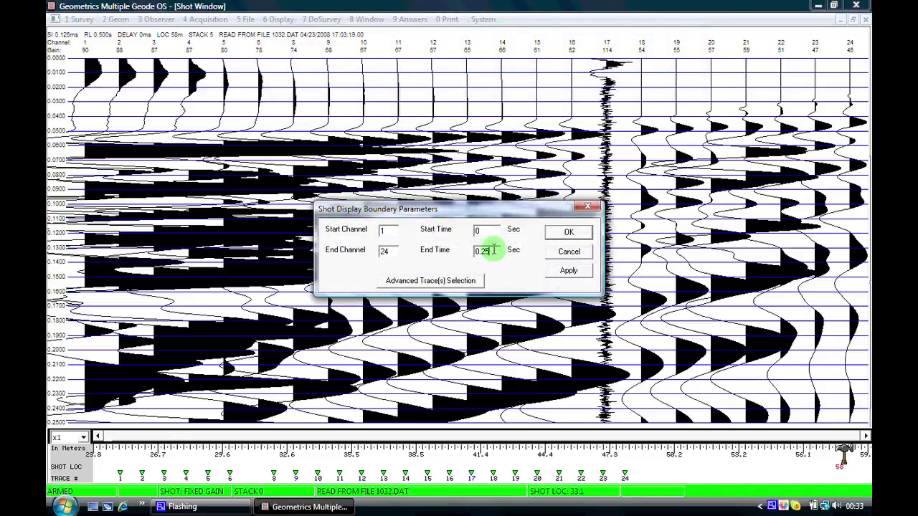
pyautogui.doubleClick(483, 252)
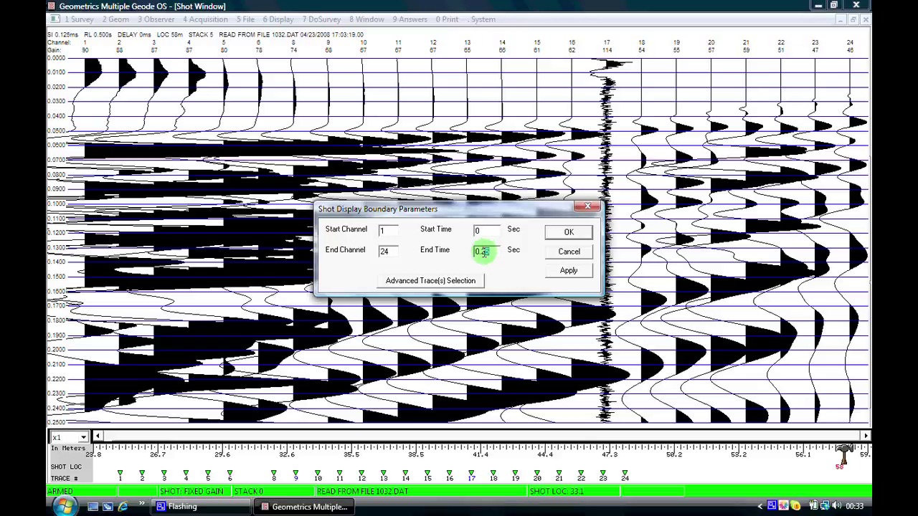
pyautogui.moveTo(483, 252); pyautogui.dragTo(479, 251)
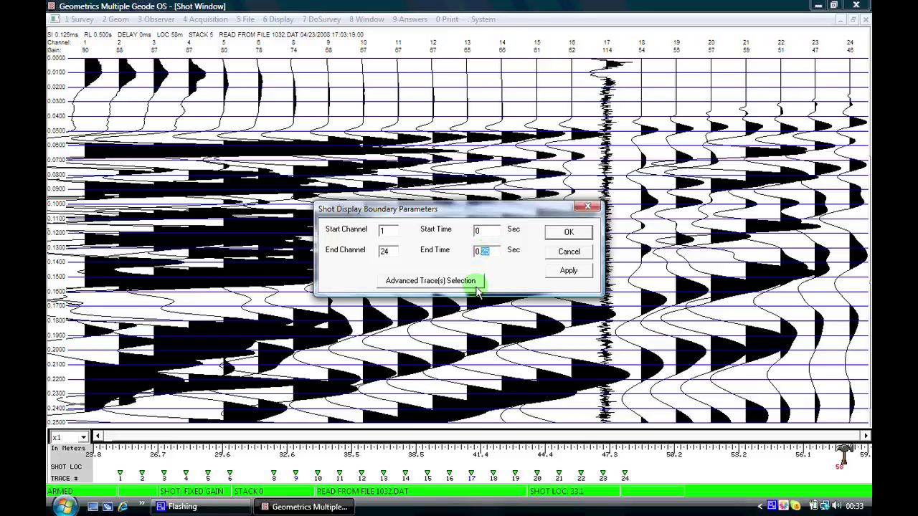
pyautogui.write('5')
pyautogui.click(570, 272)
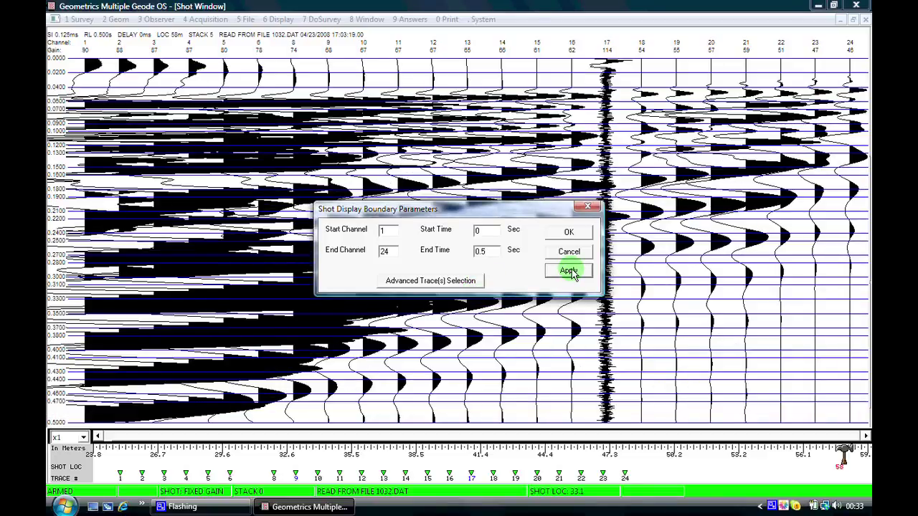
# - Change the End Time to 0.2 s and apply it
pyautogui.click(493, 251)
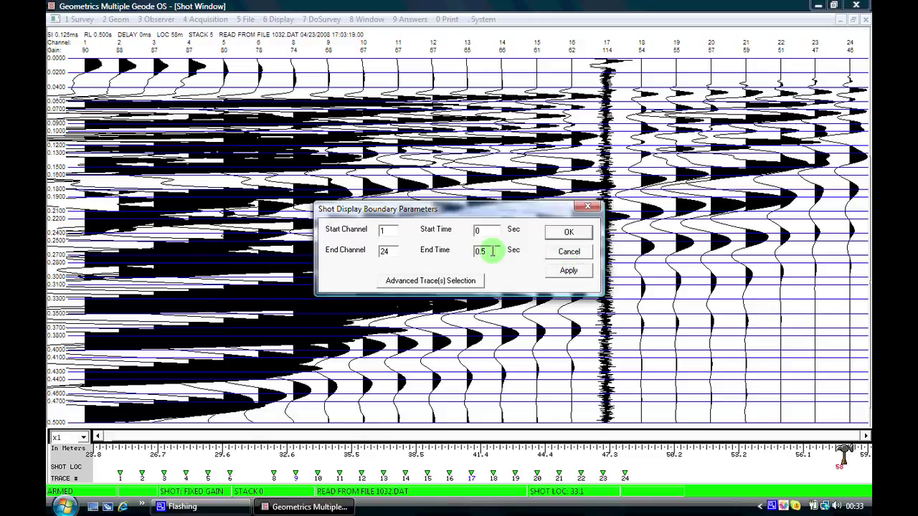
pyautogui.press('BackSpace')
pyautogui.write('2')
pyautogui.click(581, 270)
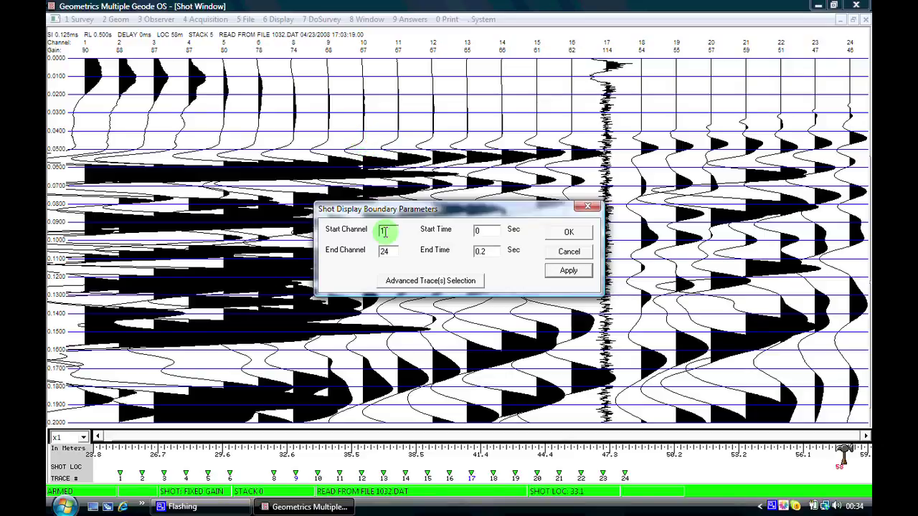
# - Preview End Channel 12, then restore End Channel to 24, apply, and close the boundary dialog
pyautogui.doubleClick(387, 251)
pyautogui.moveTo(393, 251); pyautogui.dragTo(377, 251)
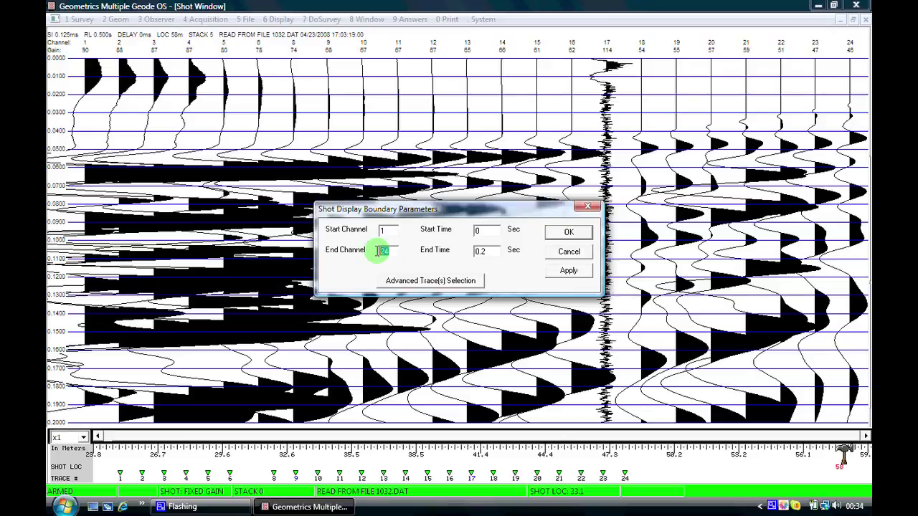
pyautogui.write('1')
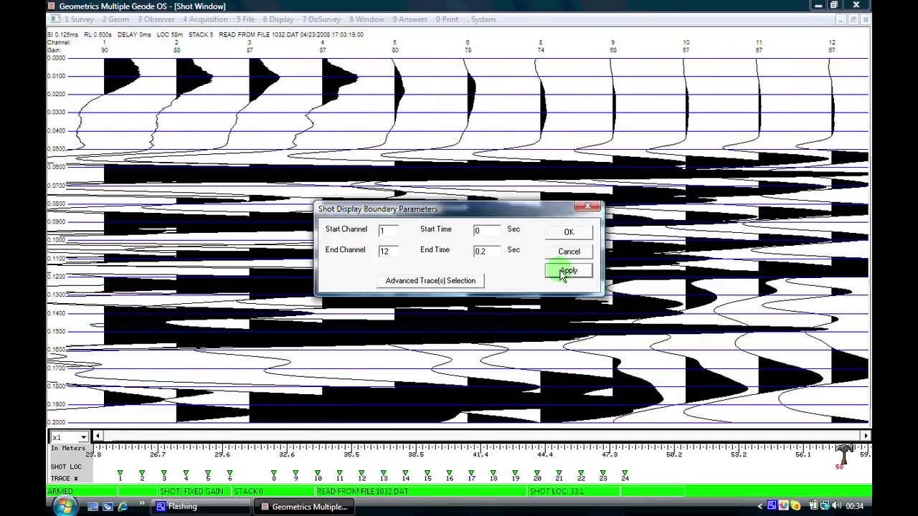
pyautogui.doubleClick(380, 250)
pyautogui.write('24')
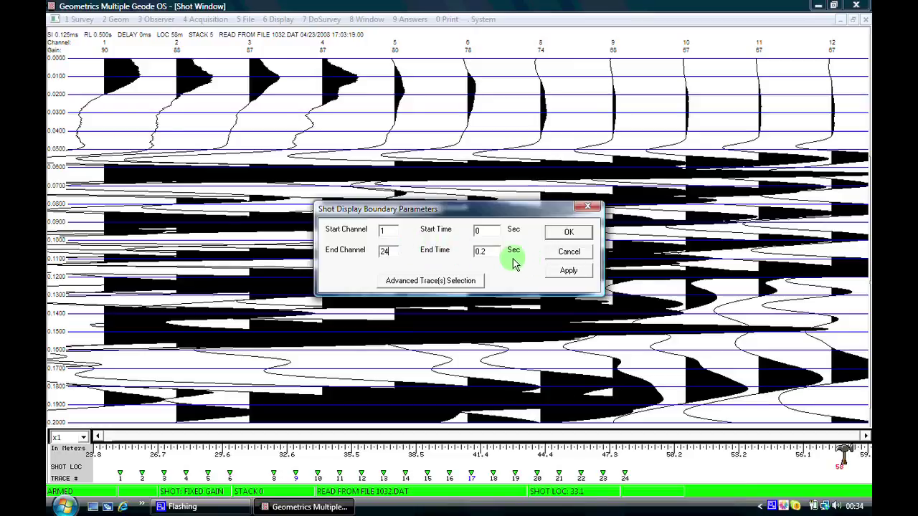
pyautogui.click(564, 272)
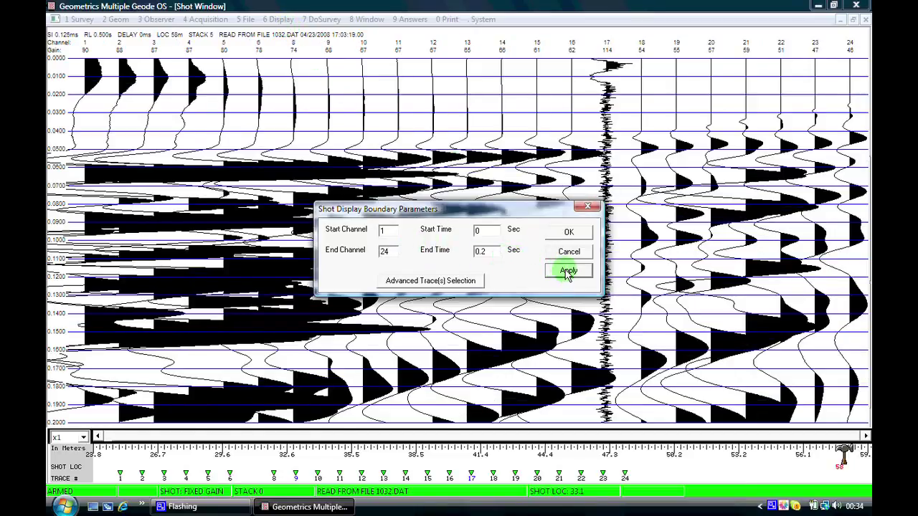
pyautogui.click(564, 232)
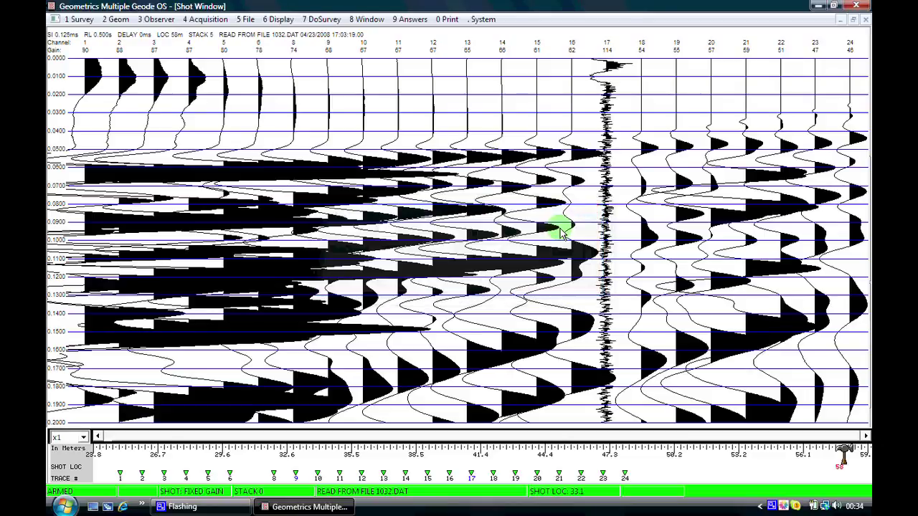
pyautogui.click(276, 20)
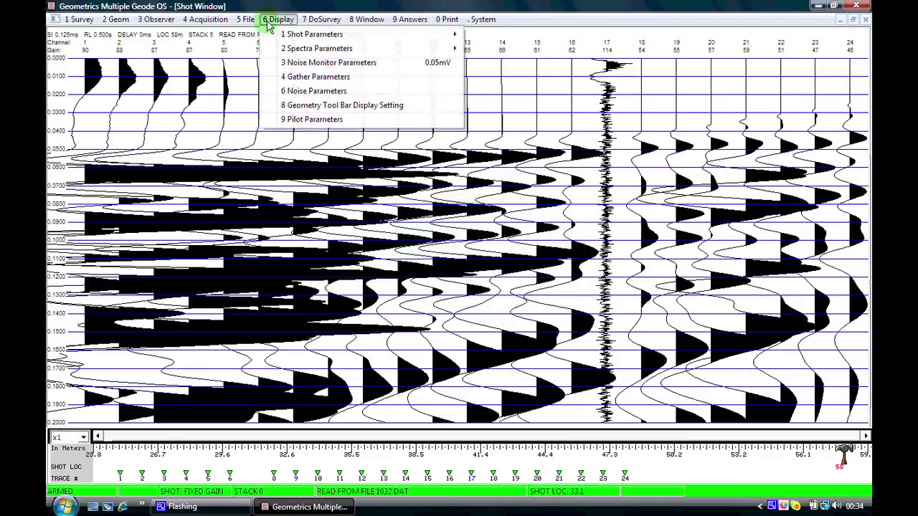
# - In Trace Style parameters, apply Wiggle Trace, then switch to Shaded Area and apply
pyautogui.click(274, 34)
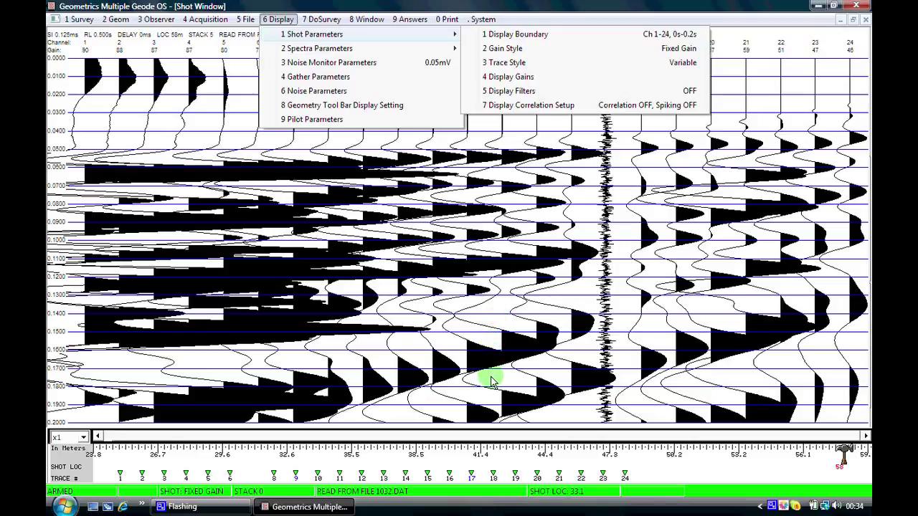
pyautogui.click(519, 65)
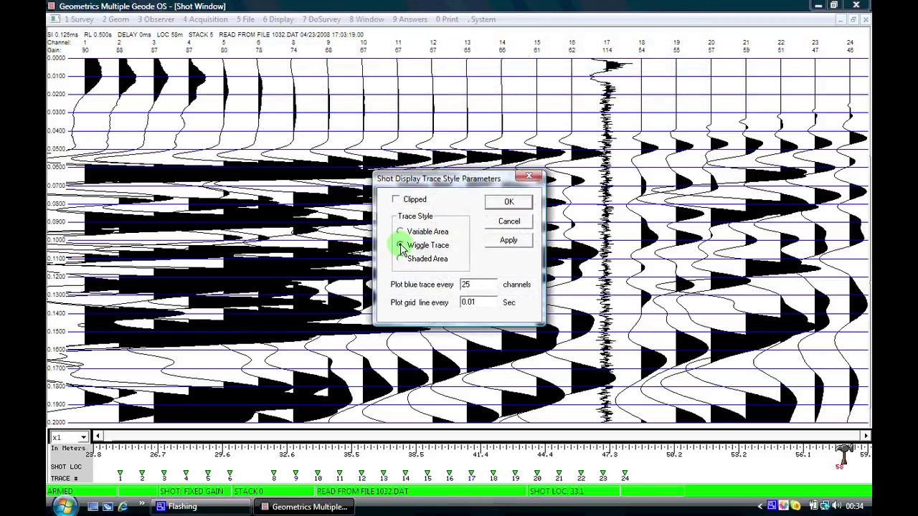
pyautogui.click(400, 246)
pyautogui.click(508, 242)
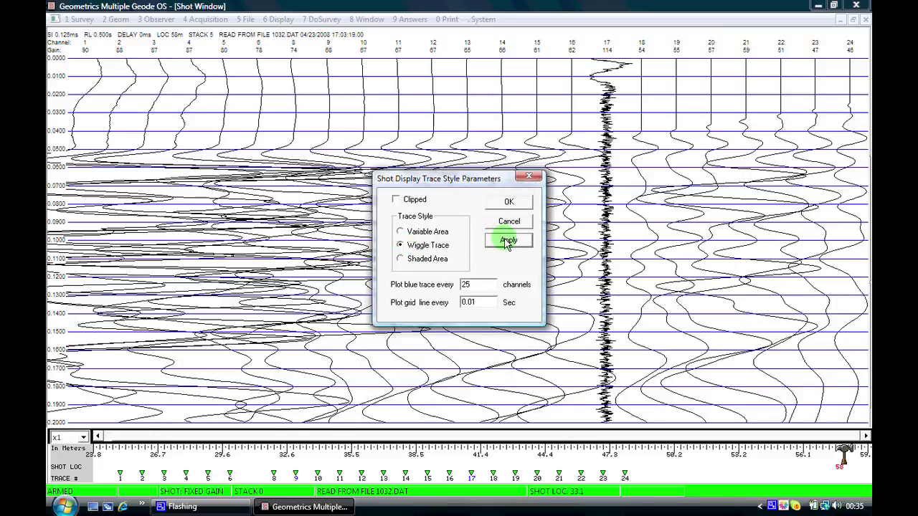
pyautogui.click(402, 260)
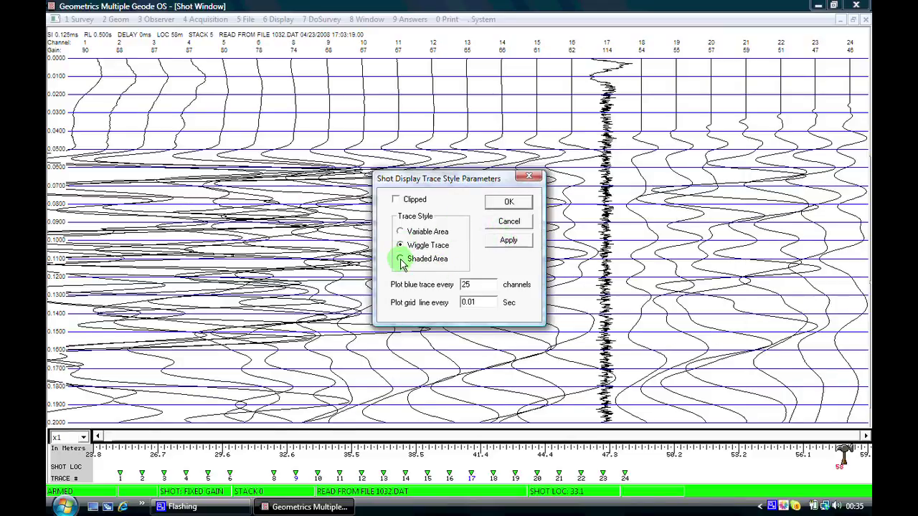
pyautogui.click(507, 242)
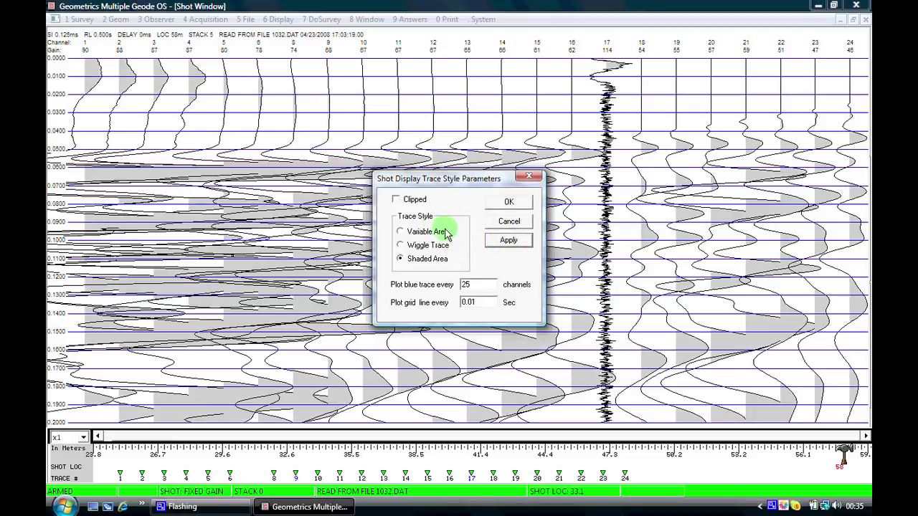
# - Apply Clipped to the shaded traces, then uncheck it and apply again
pyautogui.click(397, 201)
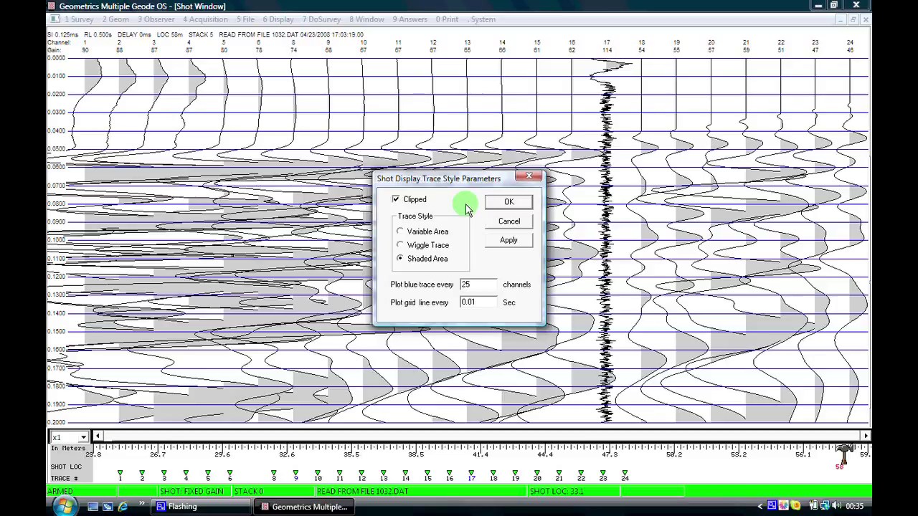
pyautogui.click(508, 243)
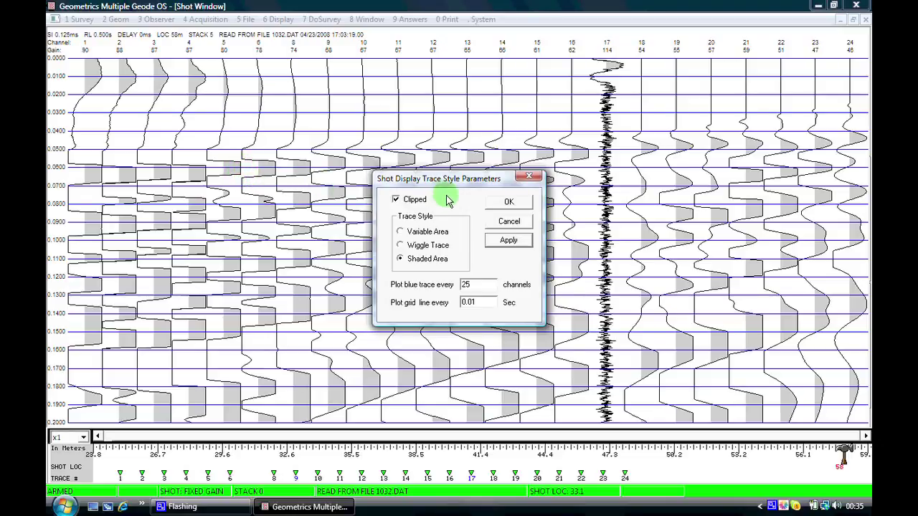
pyautogui.click(395, 200)
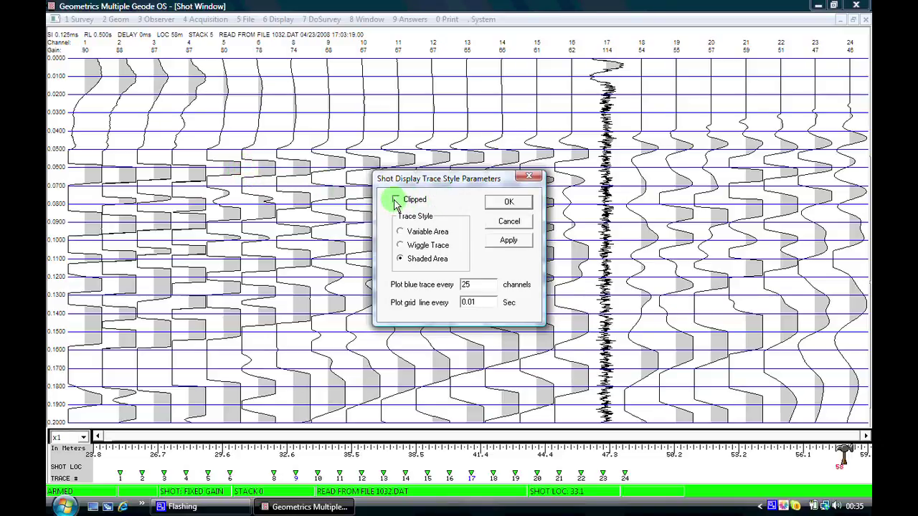
pyautogui.click(496, 242)
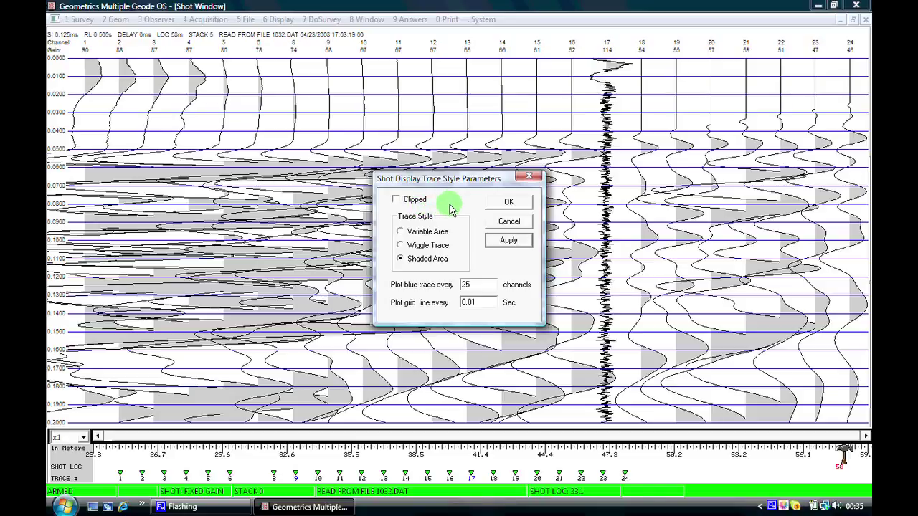
# - Apply the Variable Area trace style with black fills and close the dialog with OK
pyautogui.click(402, 233)
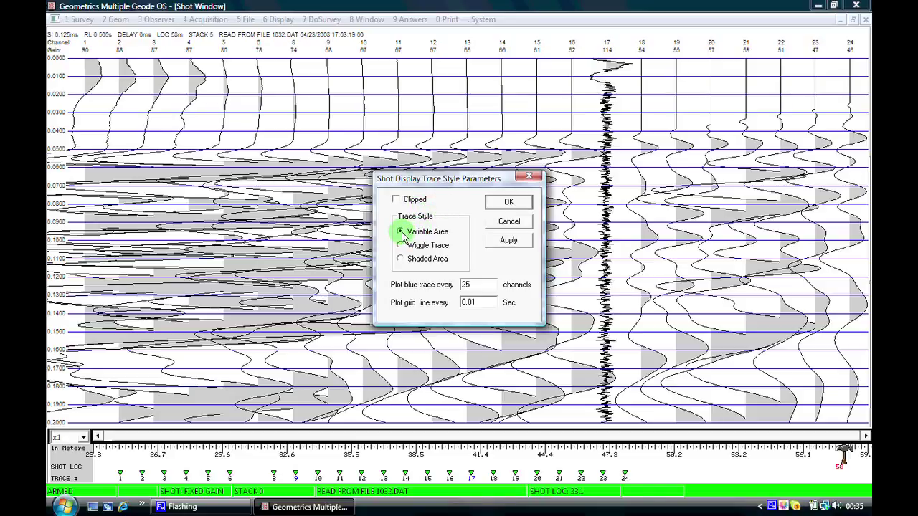
pyautogui.click(504, 240)
pyautogui.click(504, 224)
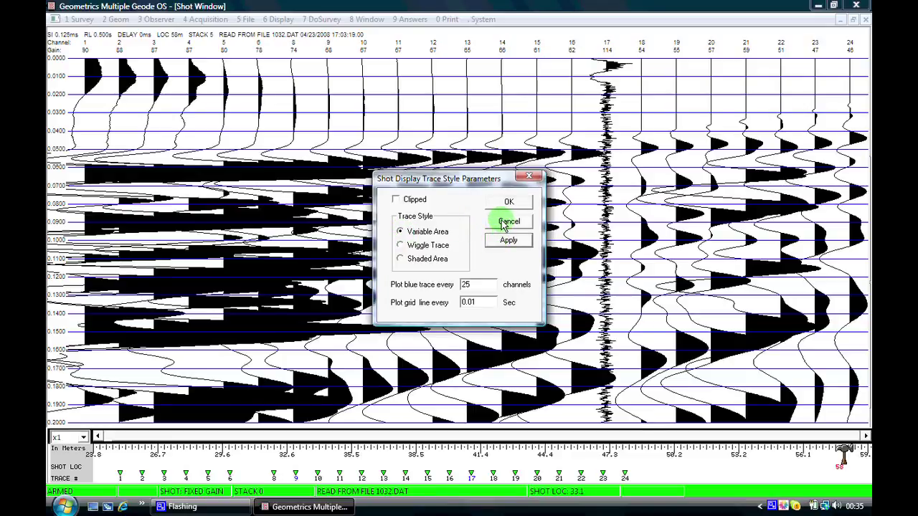
pyautogui.click(506, 202)
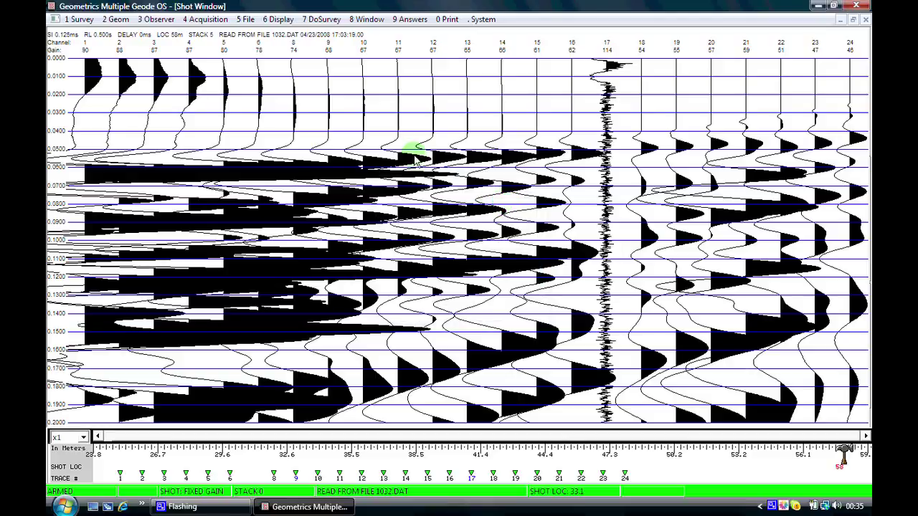
pyautogui.click(320, 21)
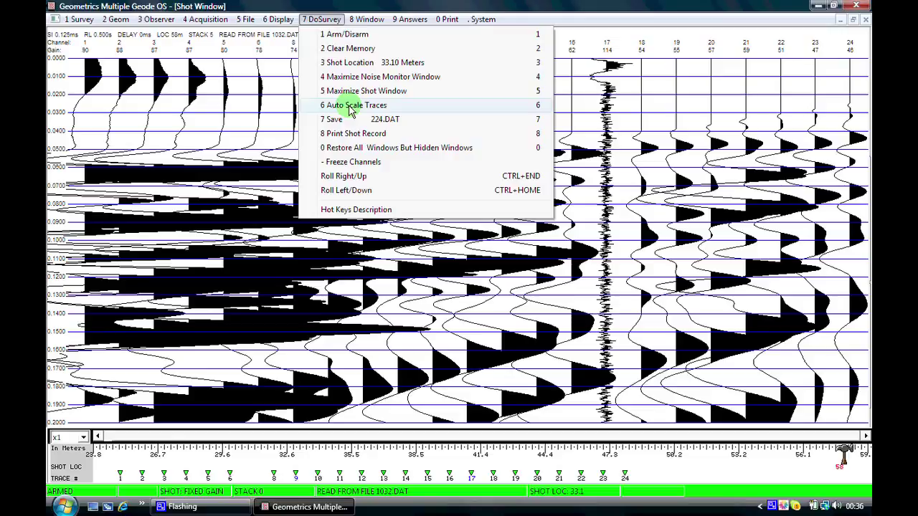
pyautogui.click(350, 109)
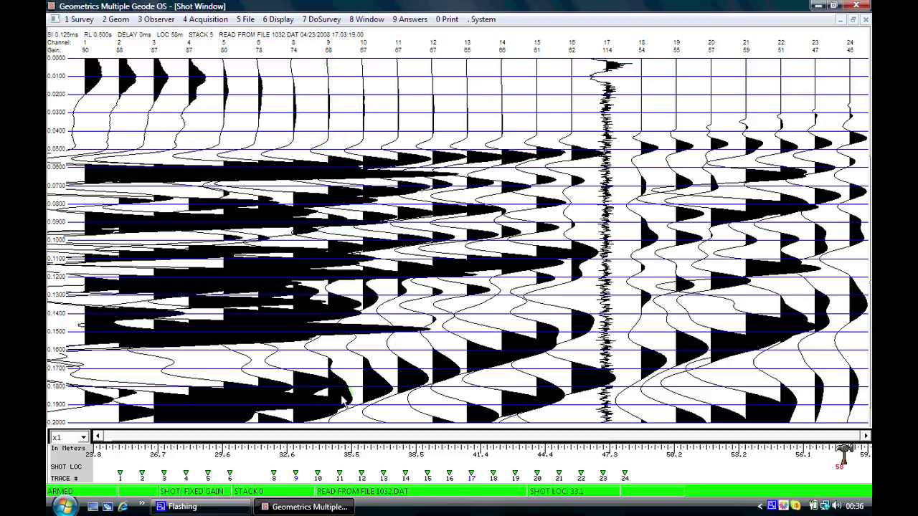
pyautogui.moveTo(315, 169)
pyautogui.mouseDown()
pyautogui.moveTo(311, 147)
pyautogui.moveTo(452, 122)
pyautogui.moveTo(739, 127)
pyautogui.moveTo(850, 109)
pyautogui.moveTo(837, 106)
pyautogui.mouseUp()
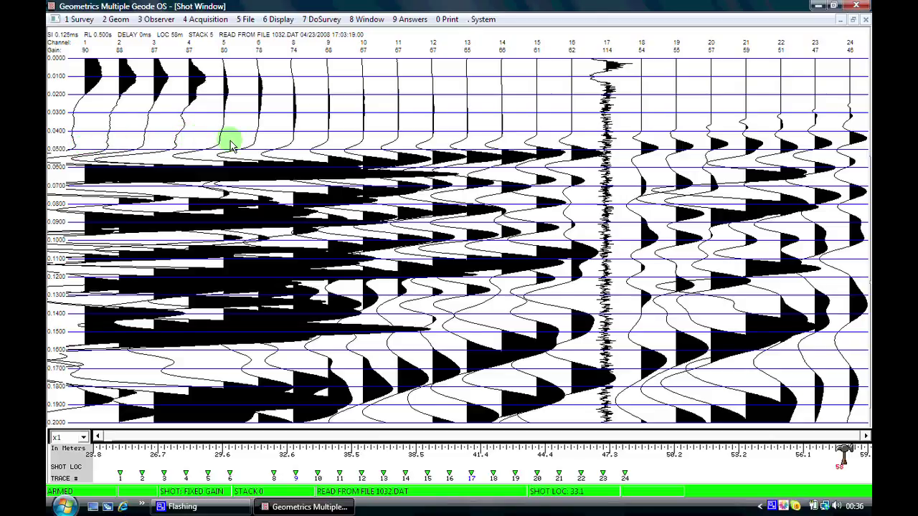
# - Select Individual in Shot Parameters > Display Gains and confirm, starting on channel 1
pyautogui.click(246, 20)
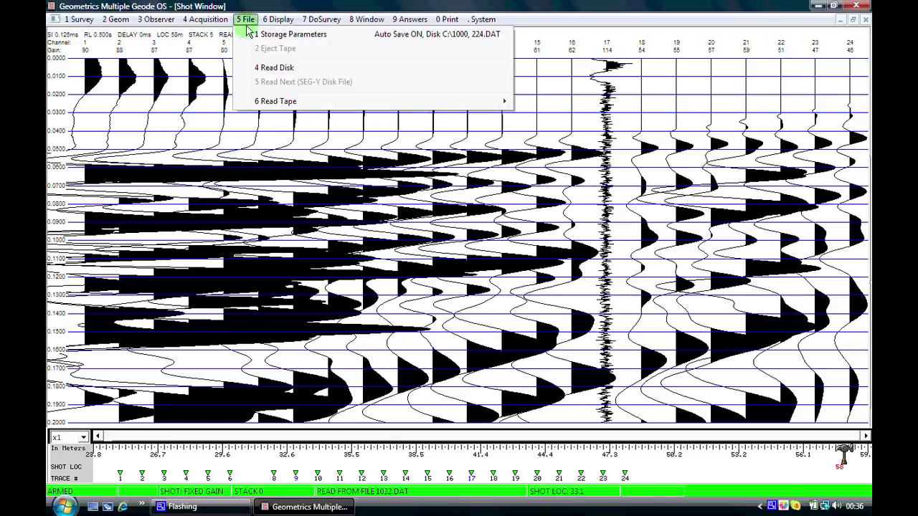
pyautogui.moveTo(265, 25)
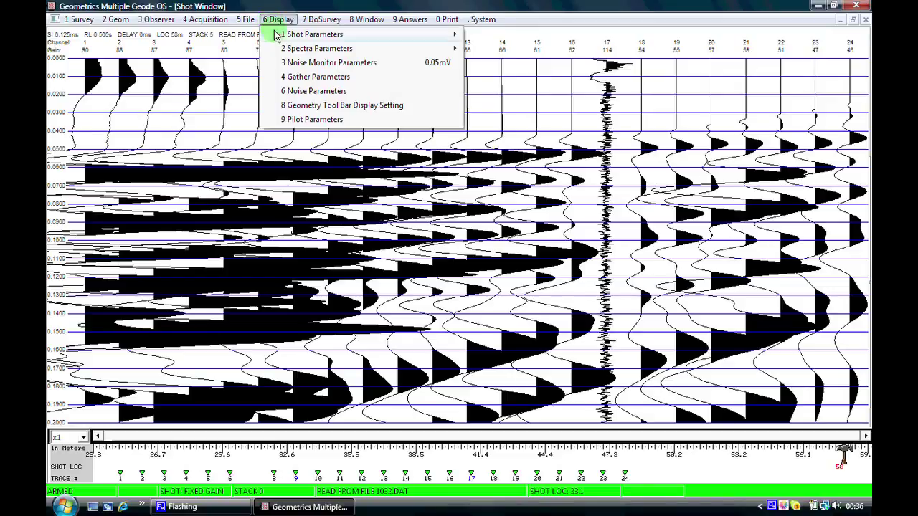
pyautogui.moveTo(404, 35)
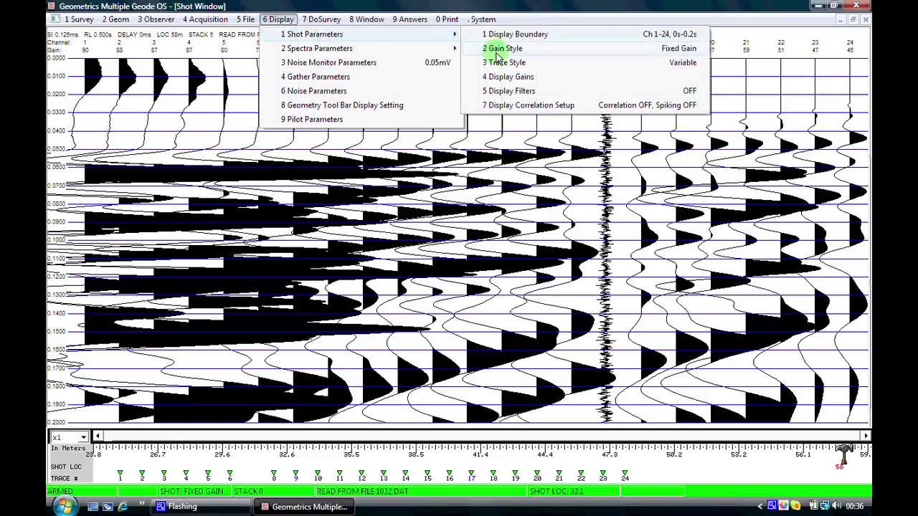
pyautogui.click(504, 77)
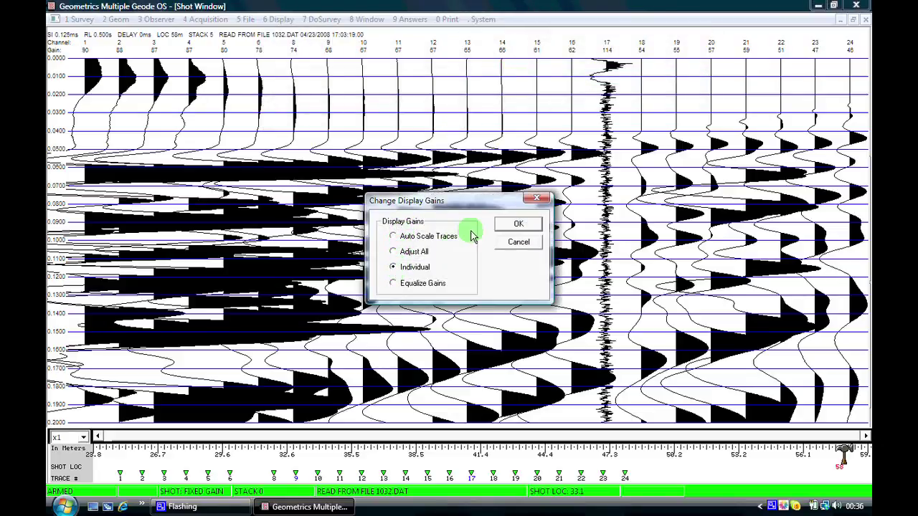
pyautogui.click(506, 226)
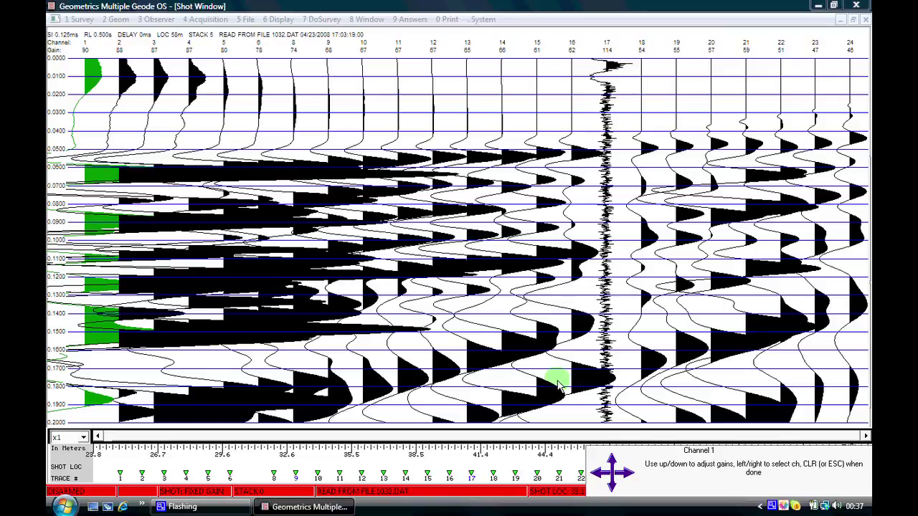
# - Lower channel 1's display gain to 75 and channel 2's to 73
pyautogui.press('Down')
pyautogui.press('Down')
pyautogui.press('Down')
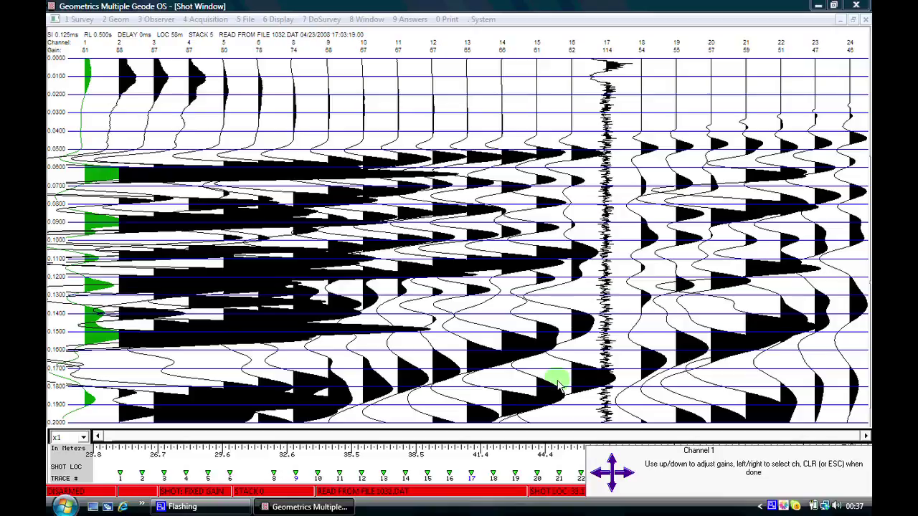
pyautogui.press('Down')
pyautogui.press('Down')
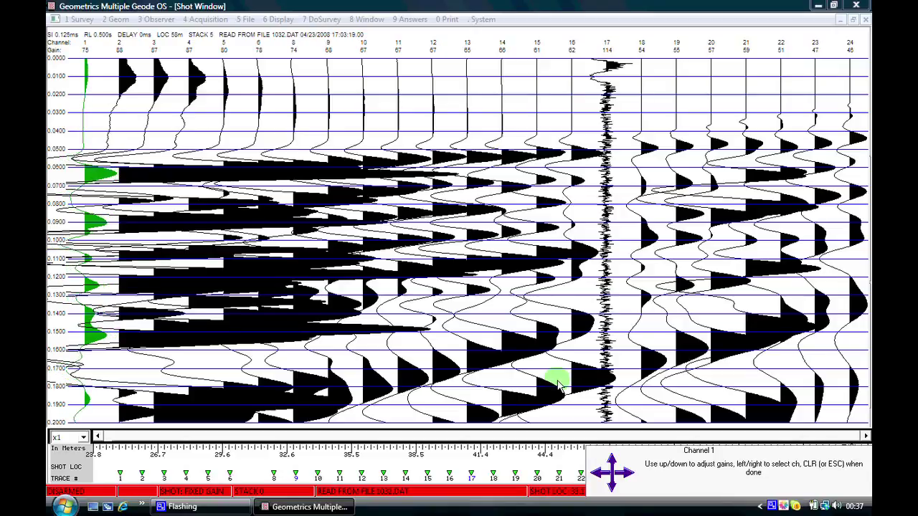
pyautogui.press('Right')
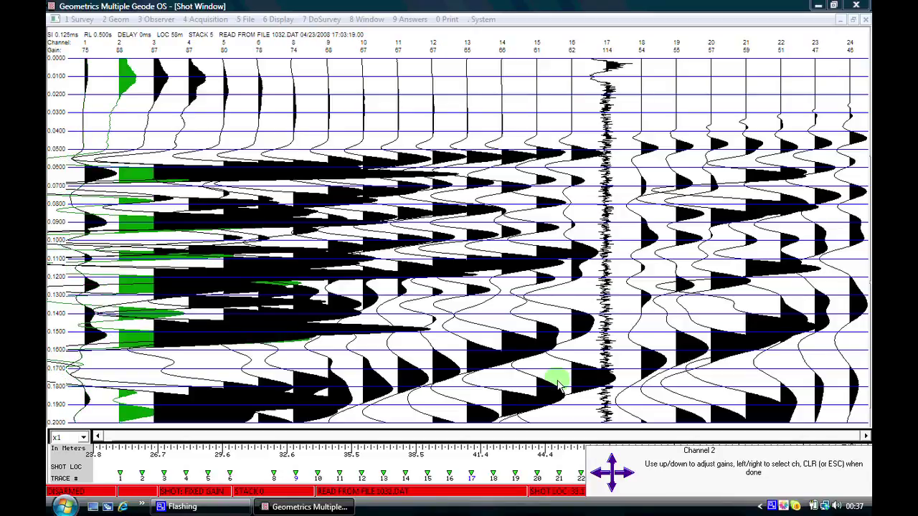
pyautogui.press('Down')
pyautogui.press('Down')
pyautogui.press('Down')
pyautogui.press('Down')
pyautogui.press('Down')
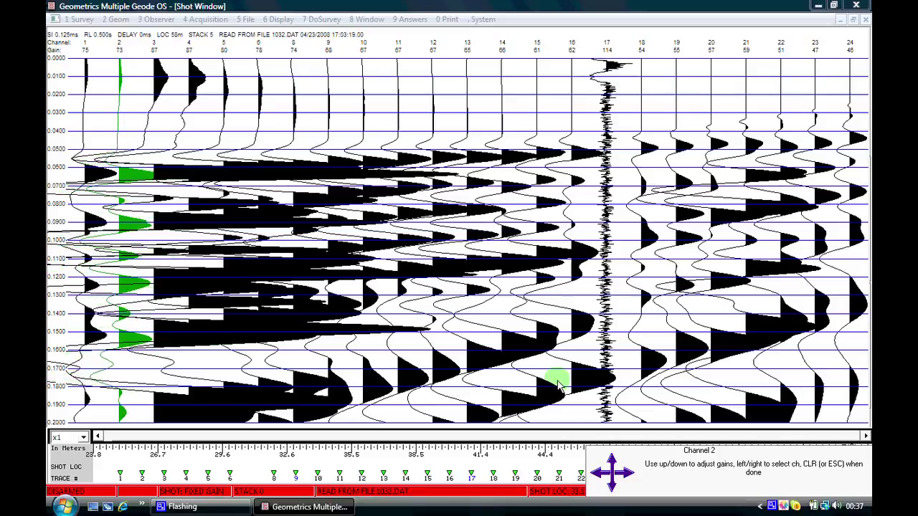
pyautogui.press('Right')
# - Reduce gains on channels 3 through 6, step on to channel 9, and exit gain editing
pyautogui.press('Down')
pyautogui.press('Down')
pyautogui.press('Down')
pyautogui.press('Down')
pyautogui.press('Down')
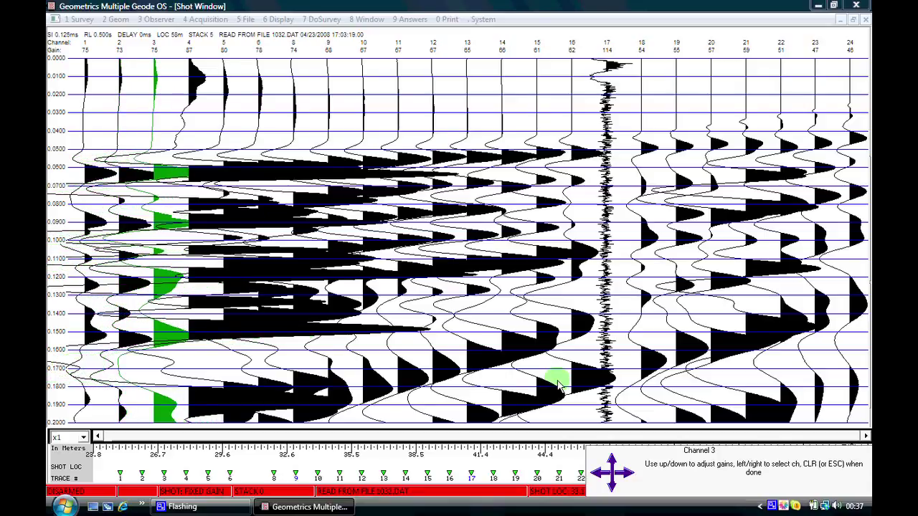
pyautogui.press('Right')
pyautogui.press('Down')
pyautogui.press('Down')
pyautogui.press('Down')
pyautogui.press('Down')
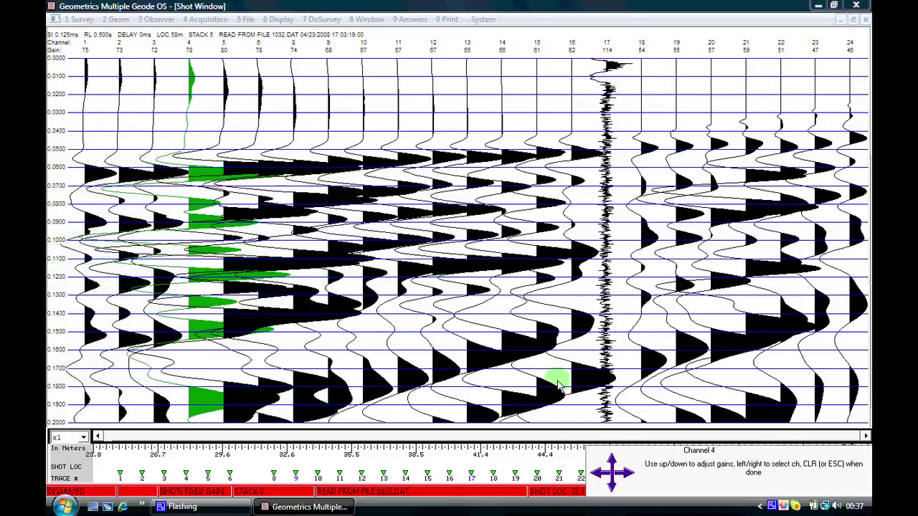
pyautogui.press('Right')
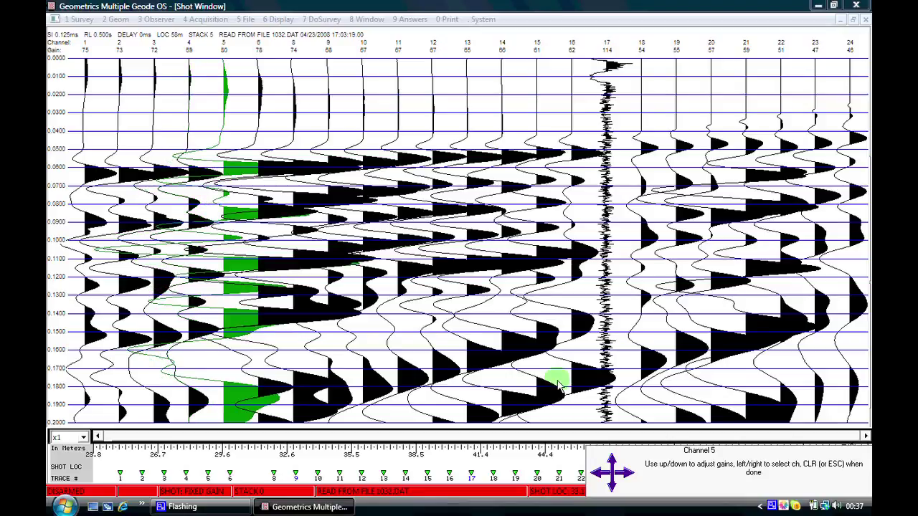
pyautogui.press('Down')
pyautogui.press('Down')
pyautogui.press('Right')
pyautogui.press('Down')
pyautogui.press('Down')
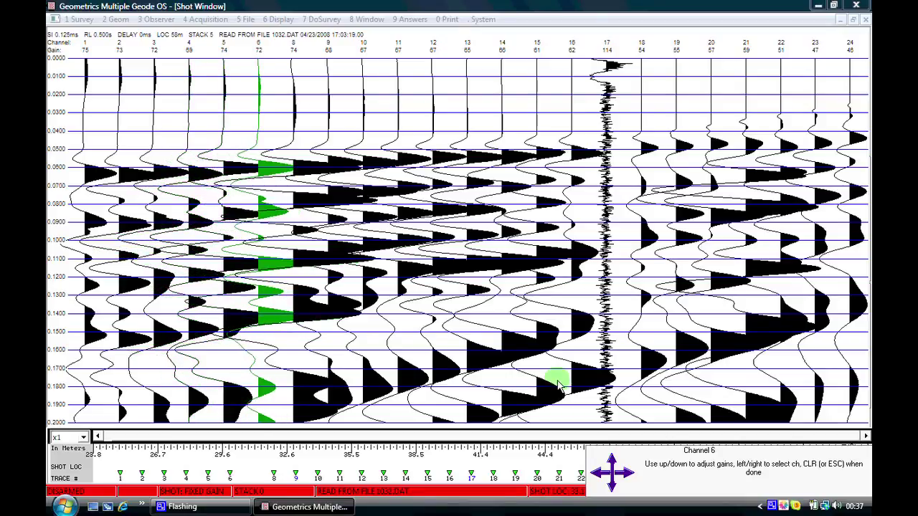
pyautogui.press('Right')
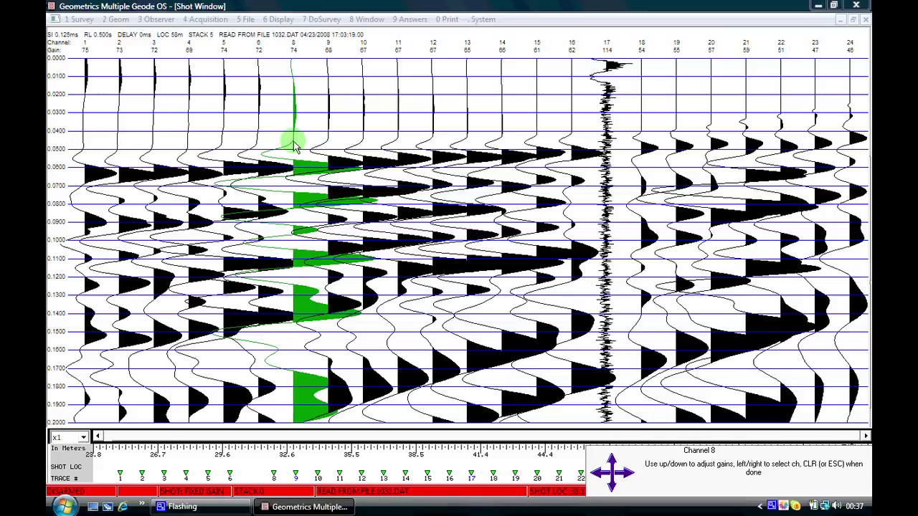
pyautogui.press('Right')
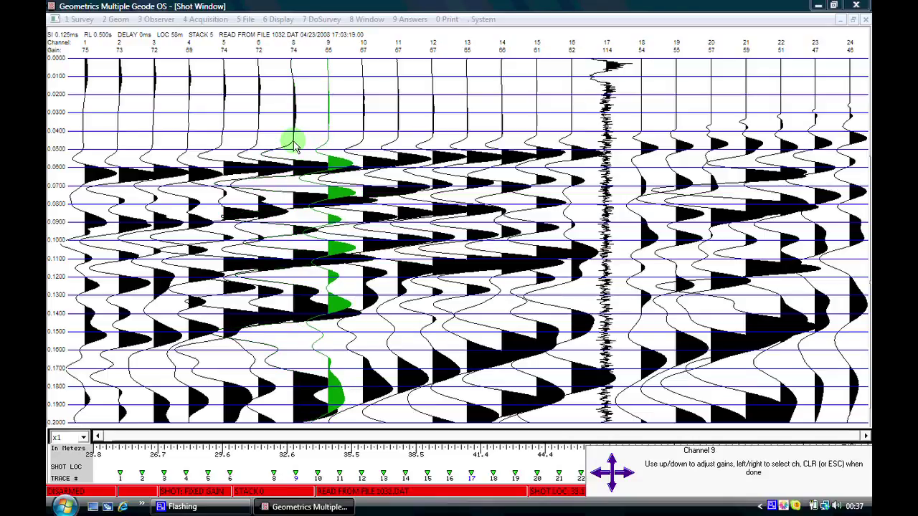
pyautogui.press('Escape')
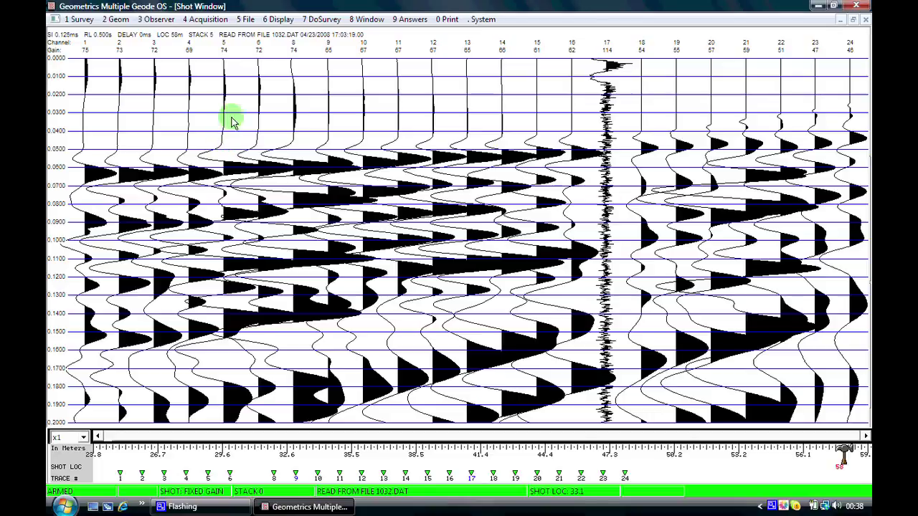
# - Enable the display frequency filter in Display Filters with a 30 Hz Low Cut and apply it
pyautogui.click(278, 21)
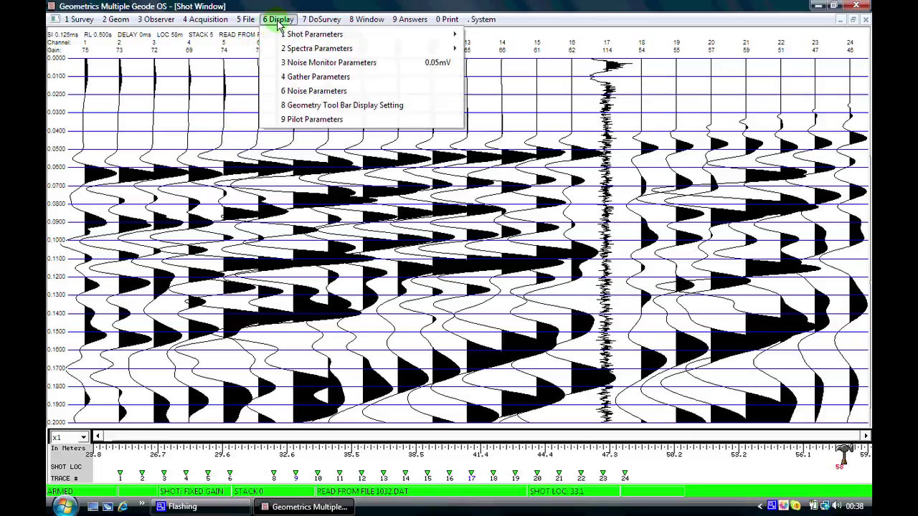
pyautogui.moveTo(290, 35)
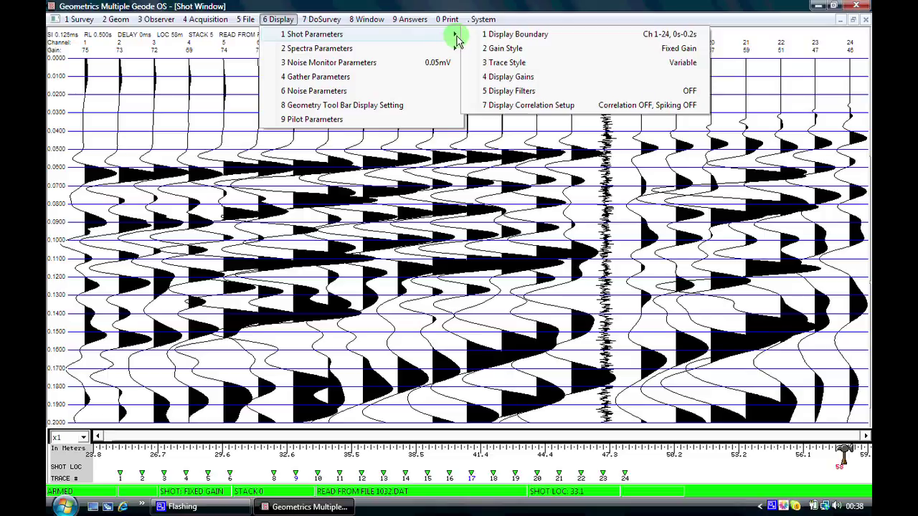
pyautogui.click(524, 92)
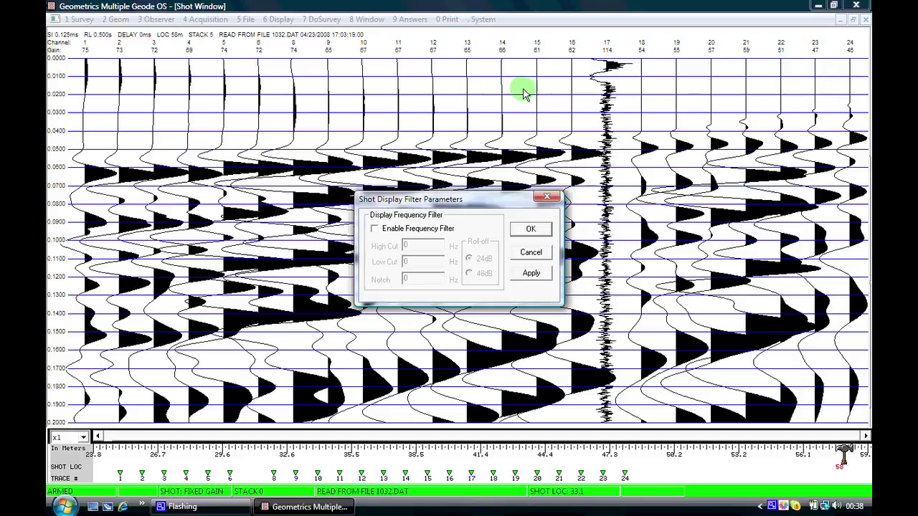
pyautogui.click(374, 229)
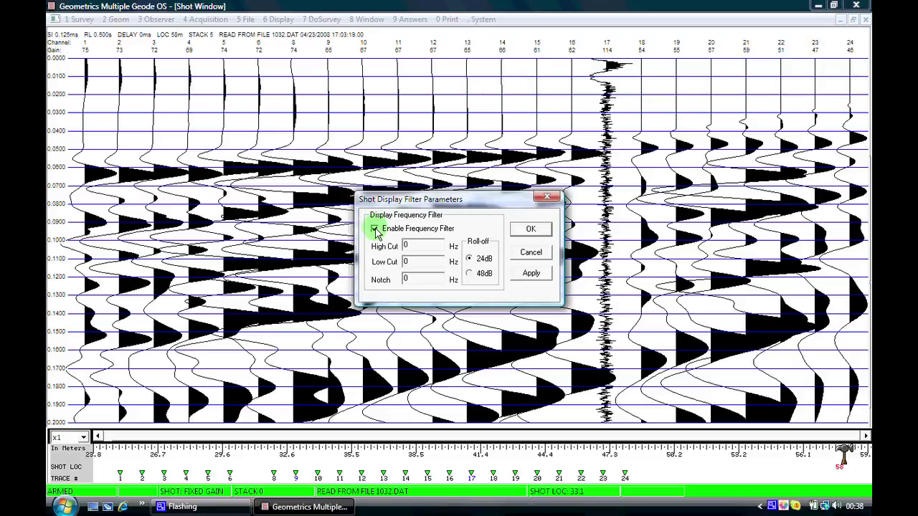
pyautogui.doubleClick(409, 245)
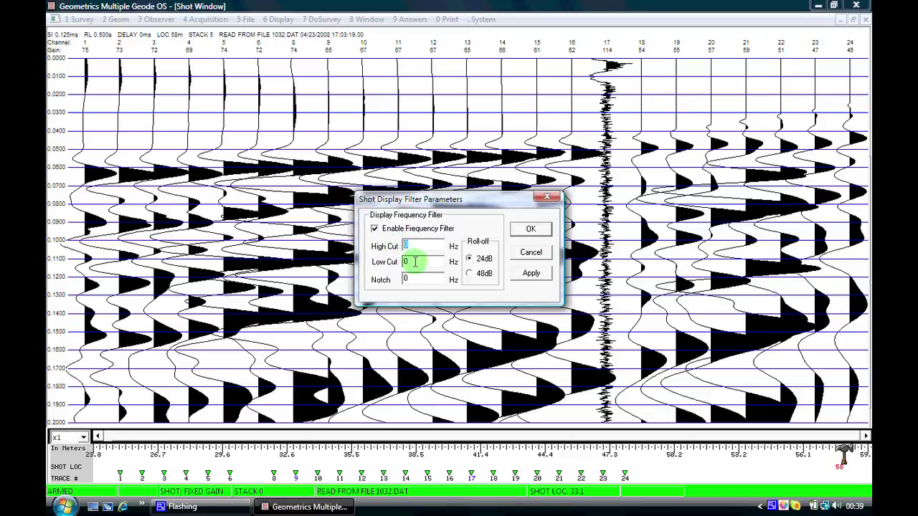
pyautogui.doubleClick(412, 262)
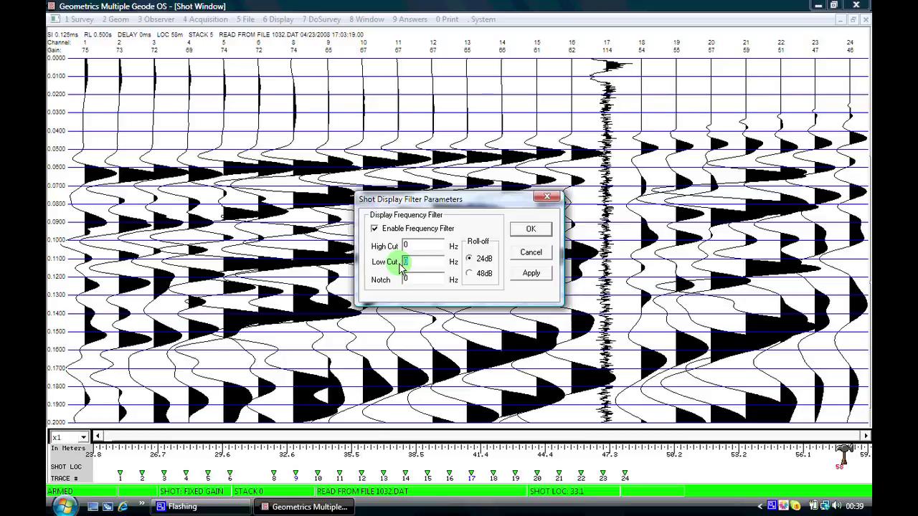
pyautogui.write('3')
pyautogui.write('0')
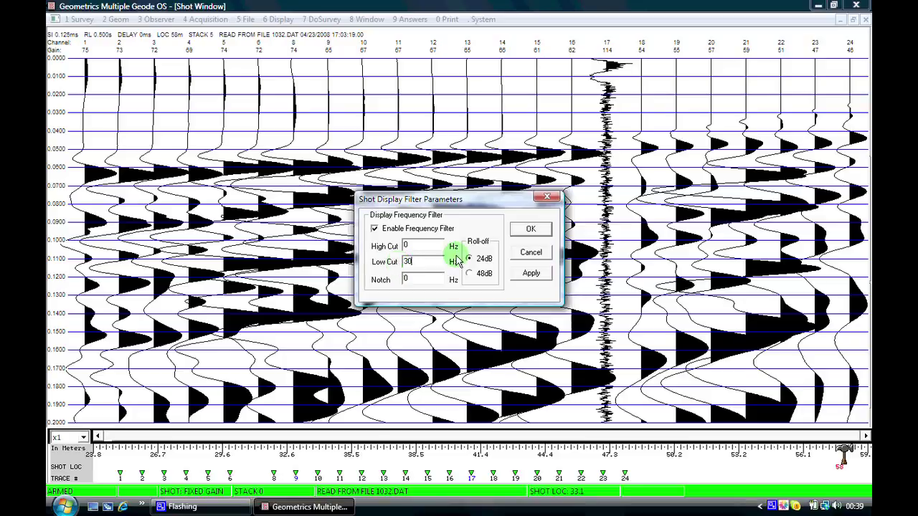
pyautogui.click(545, 273)
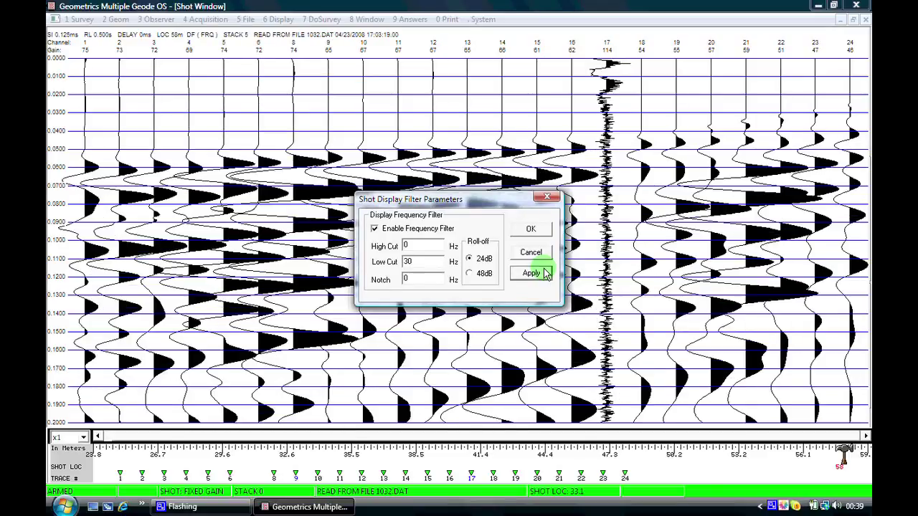
# - Replace the 30 Hz Low Cut with 100 Hz and apply it to the traces
pyautogui.doubleClick(414, 261)
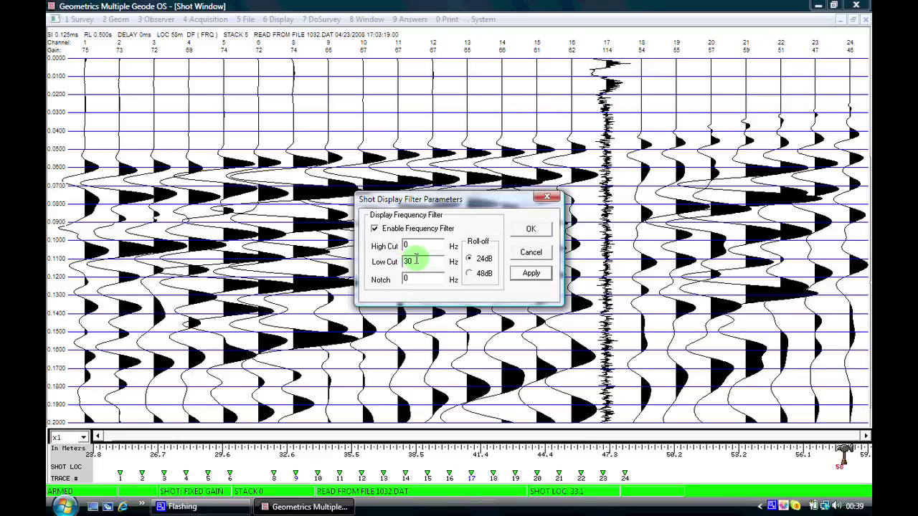
pyautogui.moveTo(416, 260); pyautogui.dragTo(400, 266)
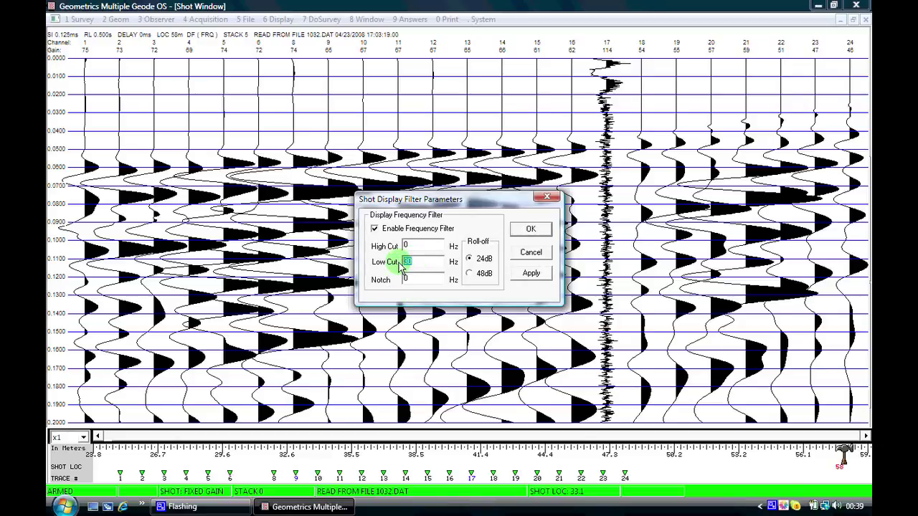
pyautogui.write('100')
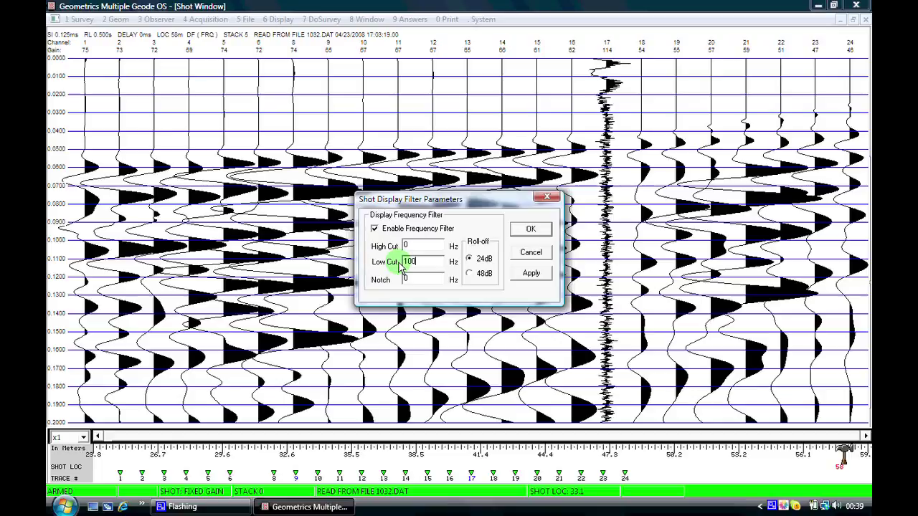
pyautogui.click(534, 275)
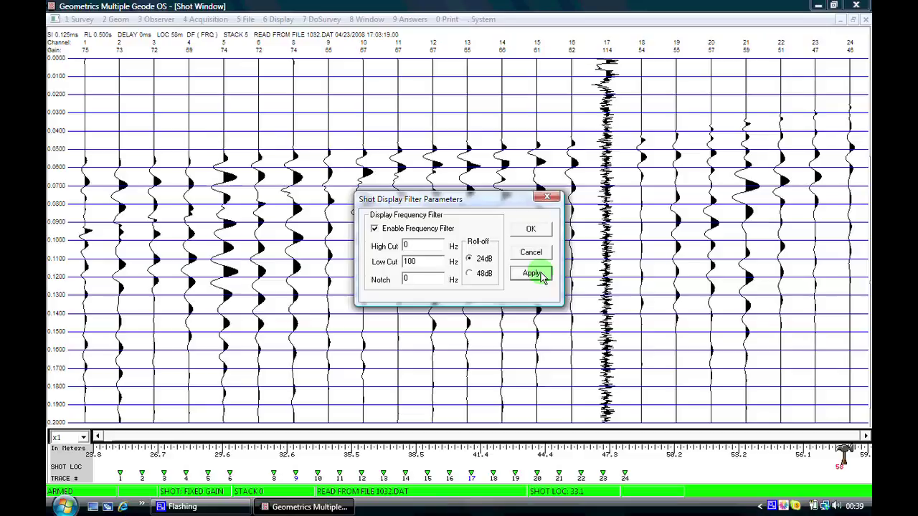
# - Lower the Low Cut from 100 to 20 Hz and apply it to the 1032.DAT traces
pyautogui.click(423, 261)
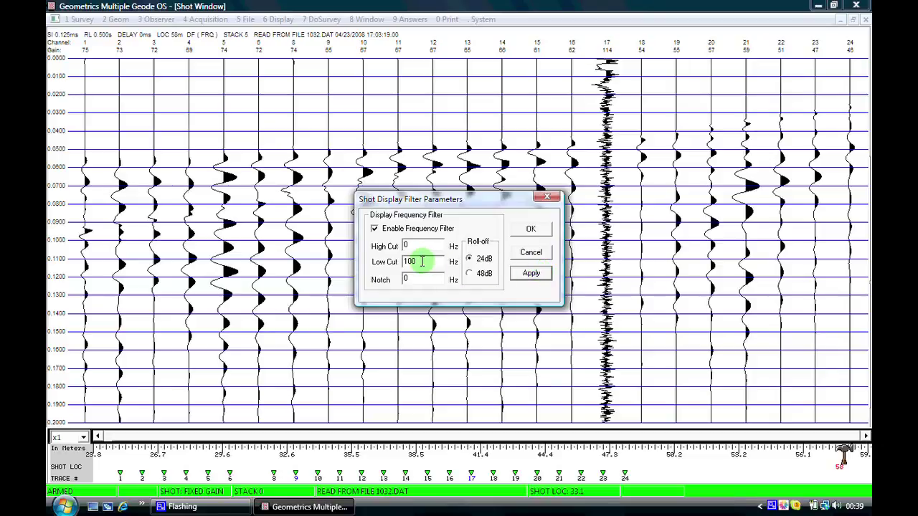
pyautogui.moveTo(423, 261); pyautogui.dragTo(406, 266)
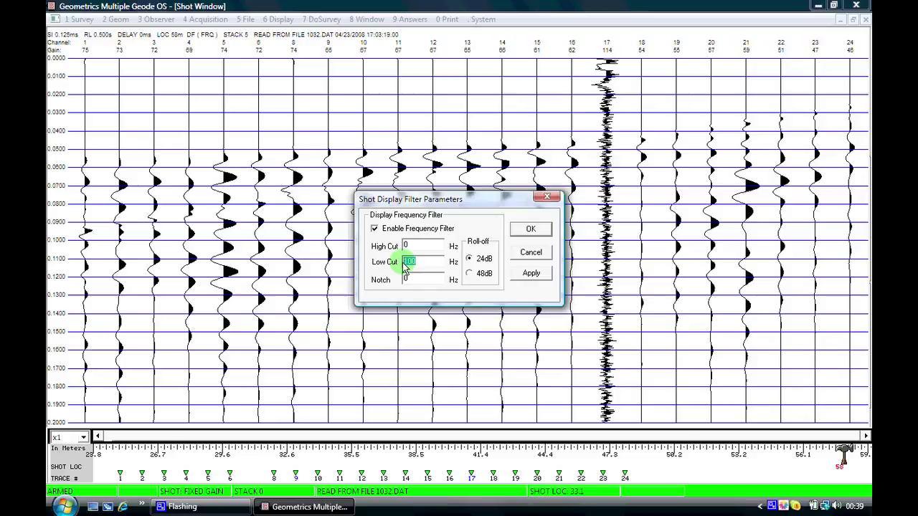
pyautogui.write('20')
pyautogui.click(530, 275)
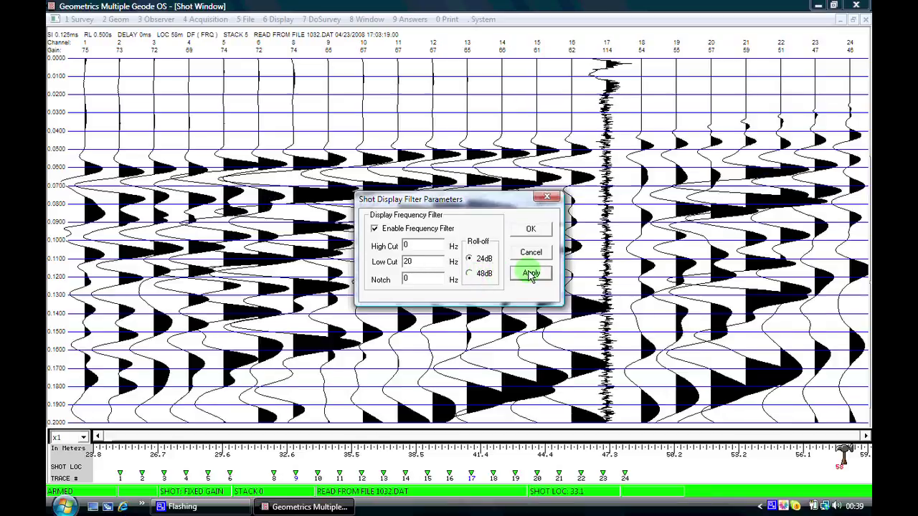